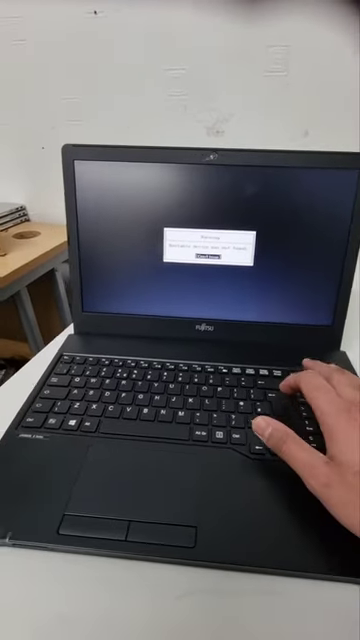
{"action": "key", "text": "F12"}
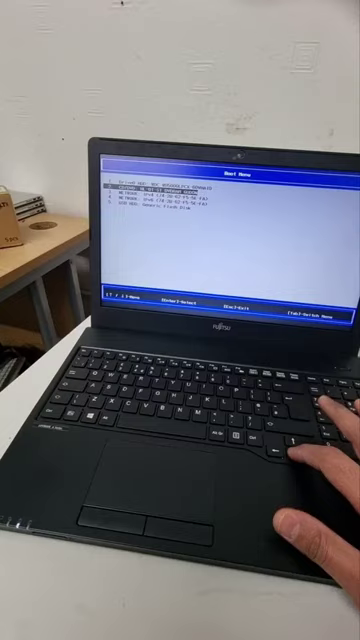
{"action": "key", "text": "Down"}
{"action": "key", "text": "Down"}
{"action": "key", "text": "Down"}
{"action": "key", "text": "Down"}
{"action": "key", "text": "Return"}
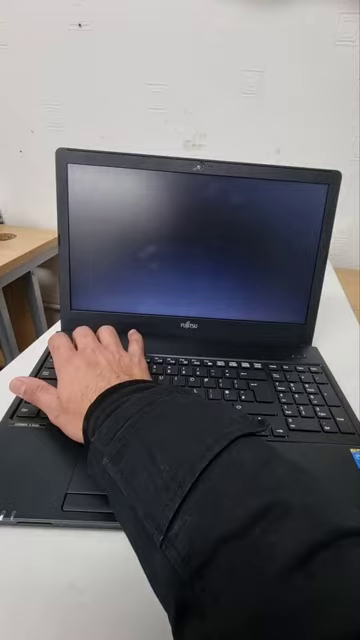
Enter BIOS Setup with F2 and set and confirm a new supervisor password on the Security page
{"action": "key", "text": "F2"}
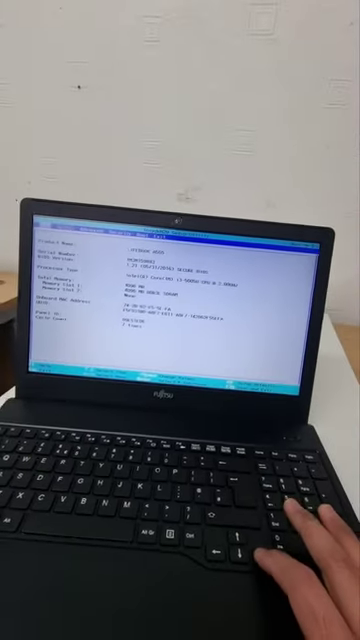
{"action": "key", "text": "Right"}
{"action": "key", "text": "Right"}
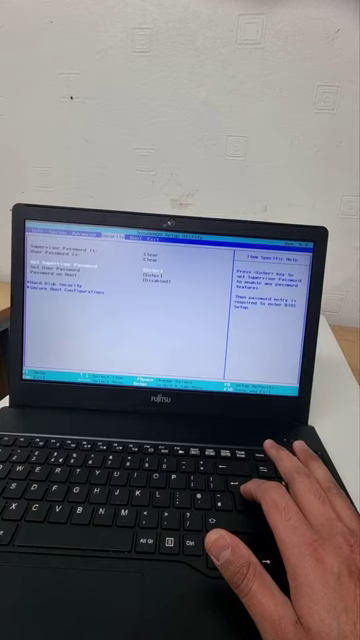
{"action": "key", "text": "Return"}
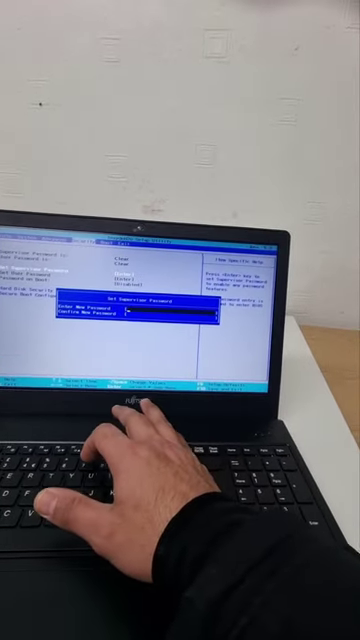
{"action": "type", "text": "****"}
{"action": "key", "text": "Return"}
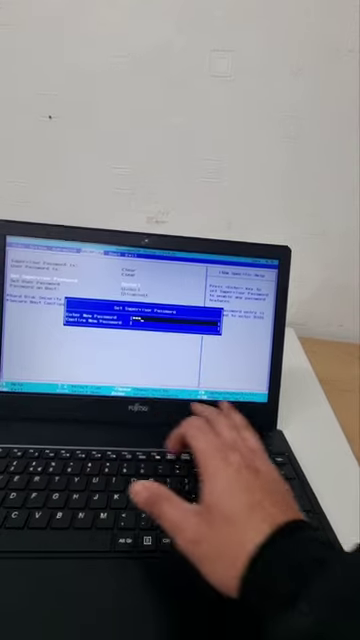
{"action": "type", "text": "****"}
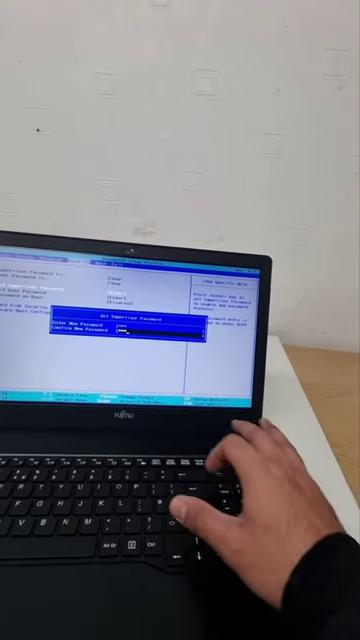
{"action": "key", "text": "Return"}
{"action": "key", "text": "Return"}
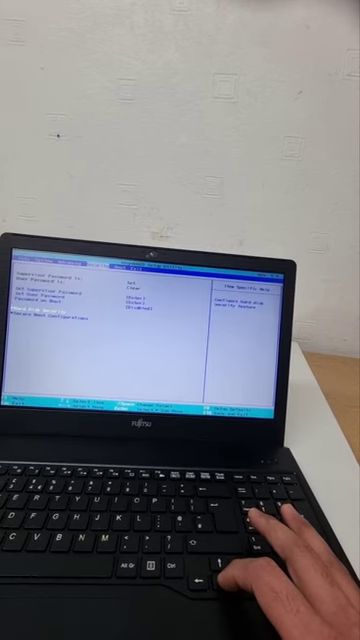
Set Secure Boot Option to Disabled in Secure Boot Configuration and back out with Esc
{"action": "key", "text": "Down"}
{"action": "key", "text": "Return"}
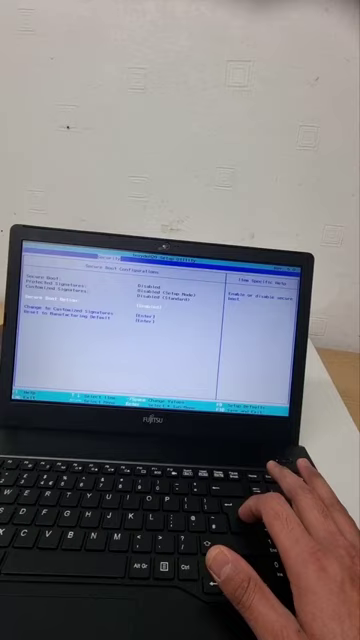
{"action": "key", "text": "Return"}
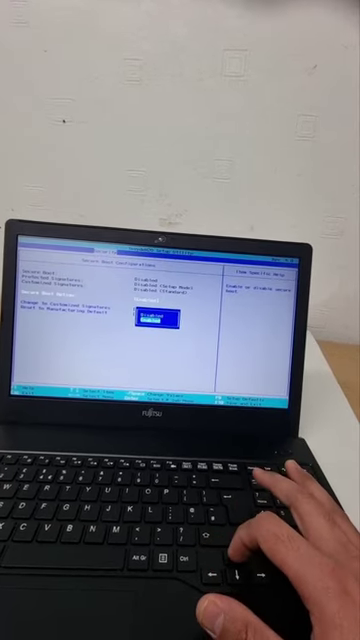
{"action": "key", "text": "Return"}
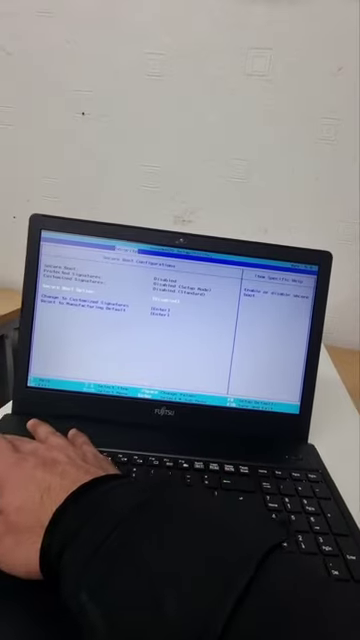
{"action": "key", "text": "Escape"}
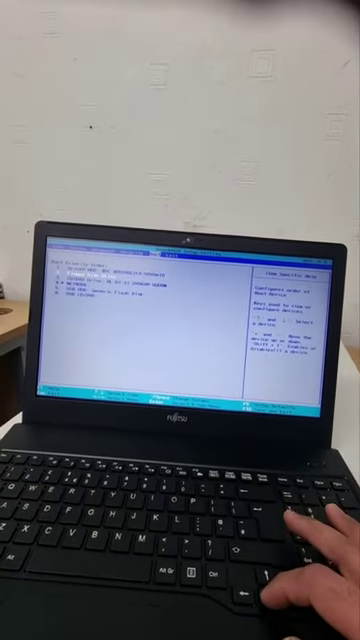
Move the third boot device higher in the Boot Priority Order
{"action": "key", "text": "Down"}
{"action": "key", "text": "Down"}
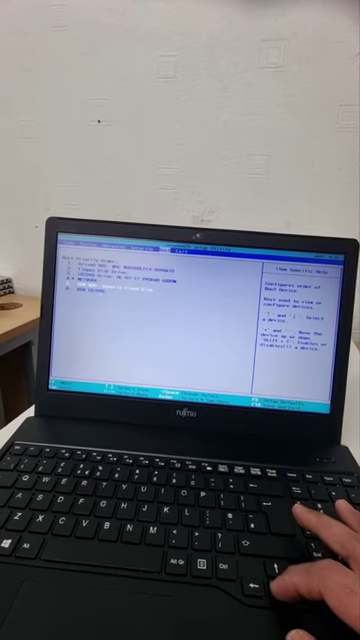
{"action": "key", "text": "shift+1"}
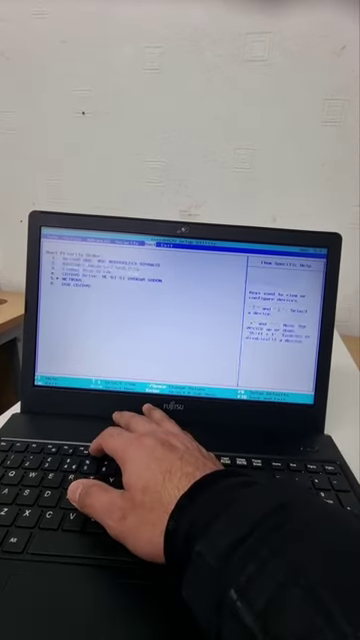
{"action": "key", "text": "Up"}
{"action": "key", "text": "Up"}
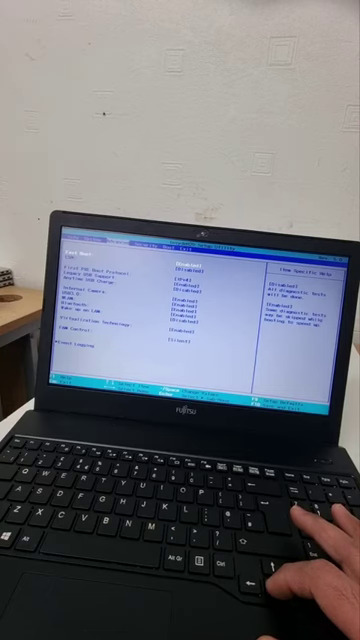
Set Compatibility Support Module to Enabled on the Advanced page, then go to Security
{"action": "key", "text": "Return"}
{"action": "key", "text": "Return"}
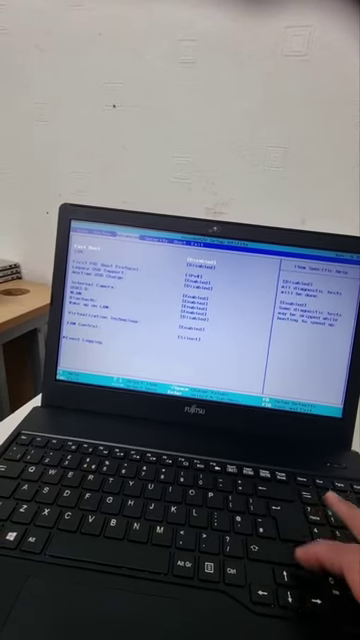
{"action": "key", "text": "Down"}
{"action": "key", "text": "Return"}
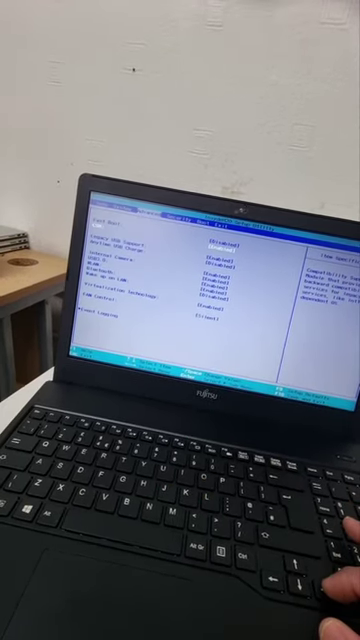
{"action": "key", "text": "Right"}
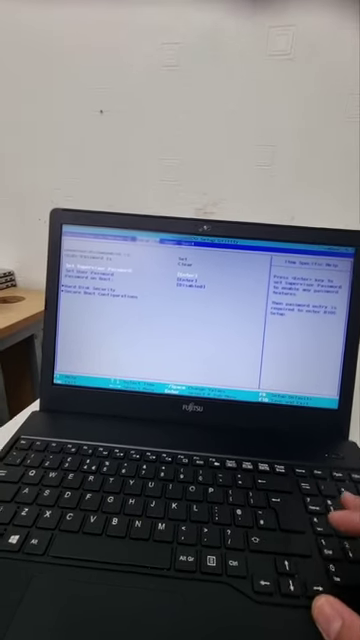
Clear the supervisor password by entering the current one and leaving the new fields blank
{"action": "key", "text": "Return"}
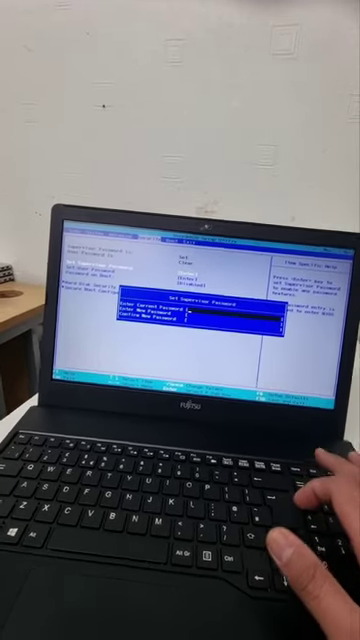
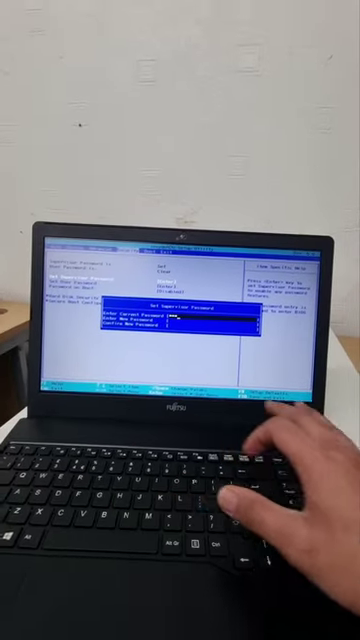
{"action": "key", "text": "Return"}
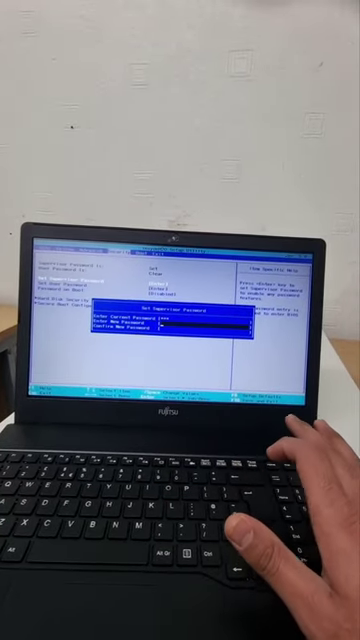
{"action": "key", "text": "Return"}
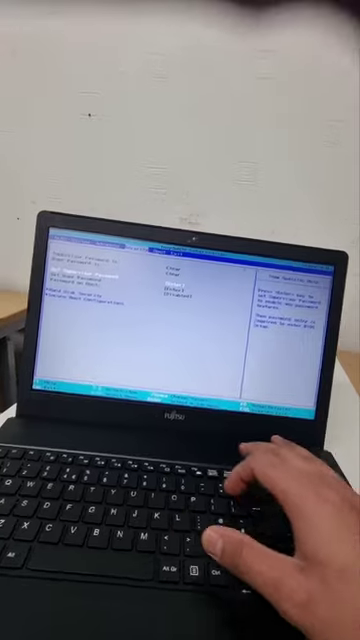